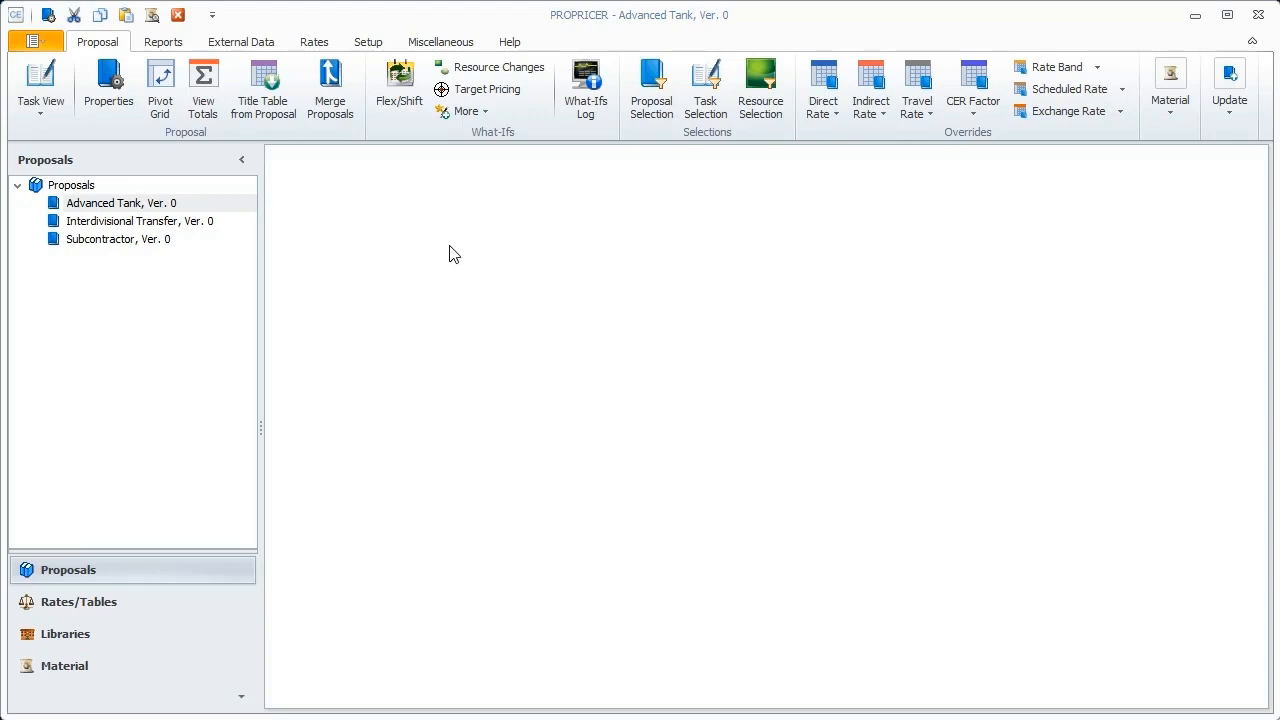
# Step: Open the Resource Fields library and define a new text field named G&A Flag
pyautogui.click(60, 636)
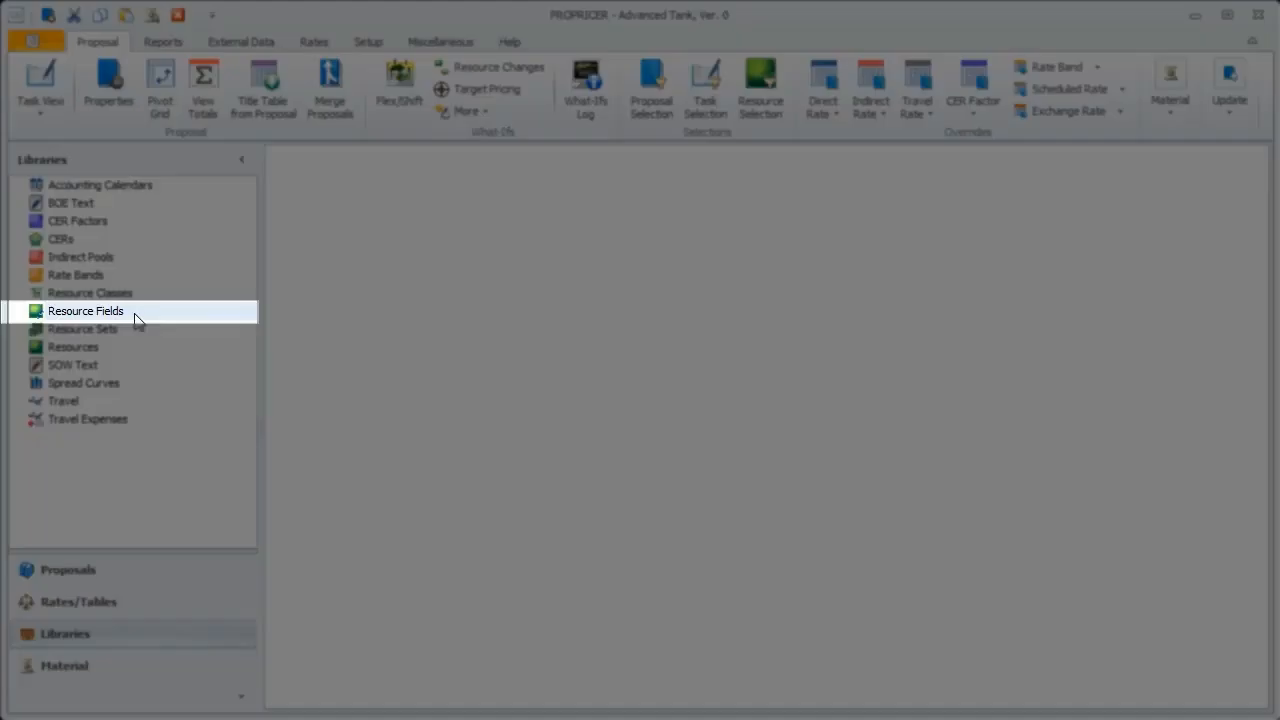
pyautogui.click(124, 316)
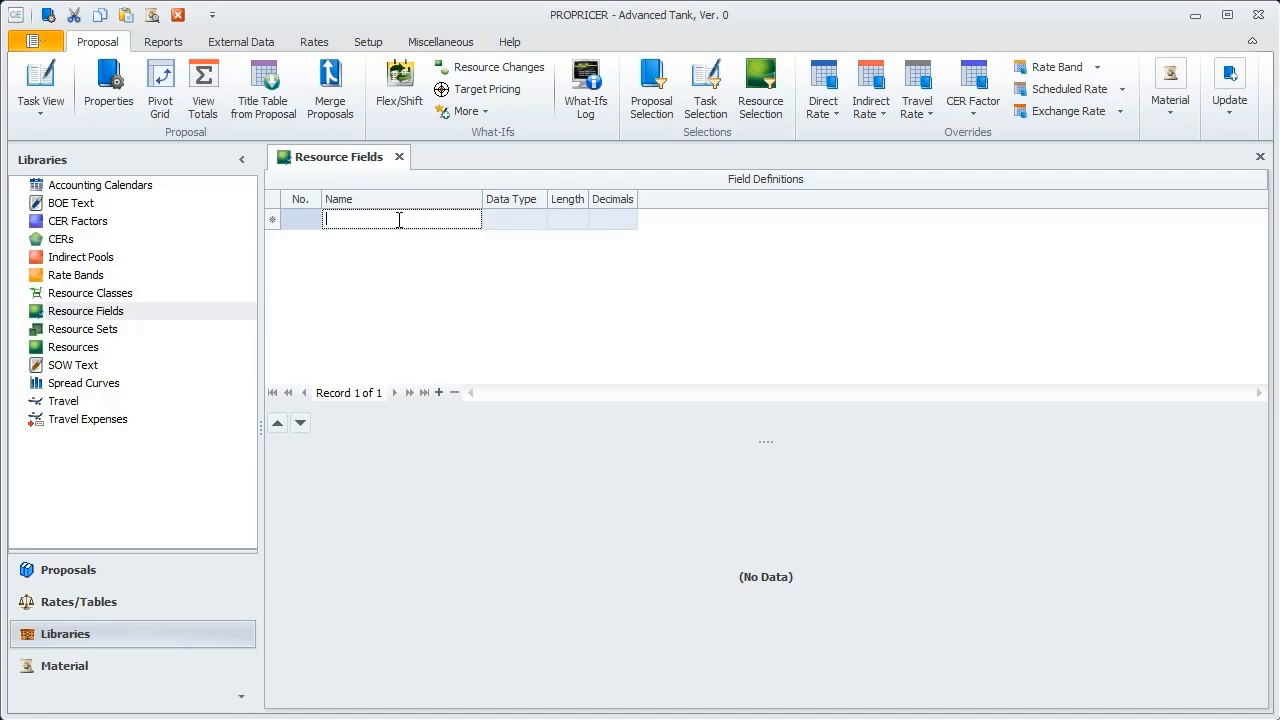
pyautogui.write('G')
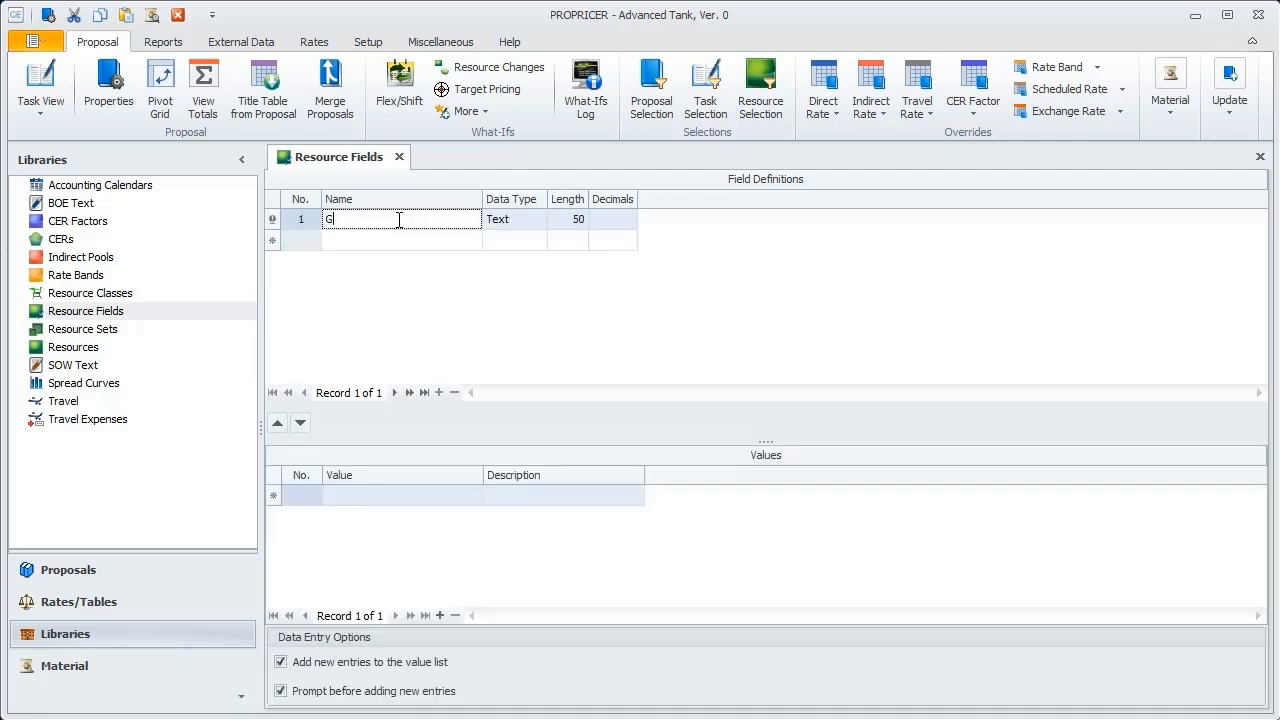
pyautogui.write('&A Flag')
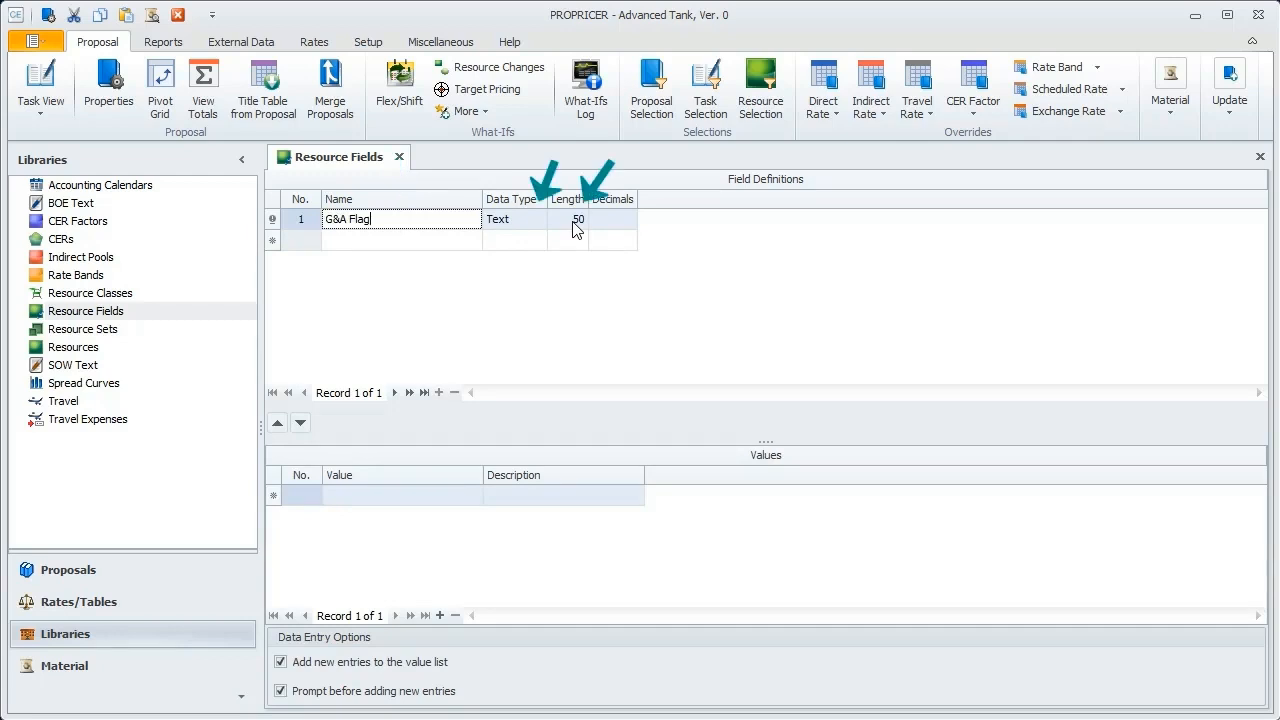
# Step: Add the value No G&A to the G&A Flag field, save the record and close the Resource Fields library
pyautogui.click(371, 500)
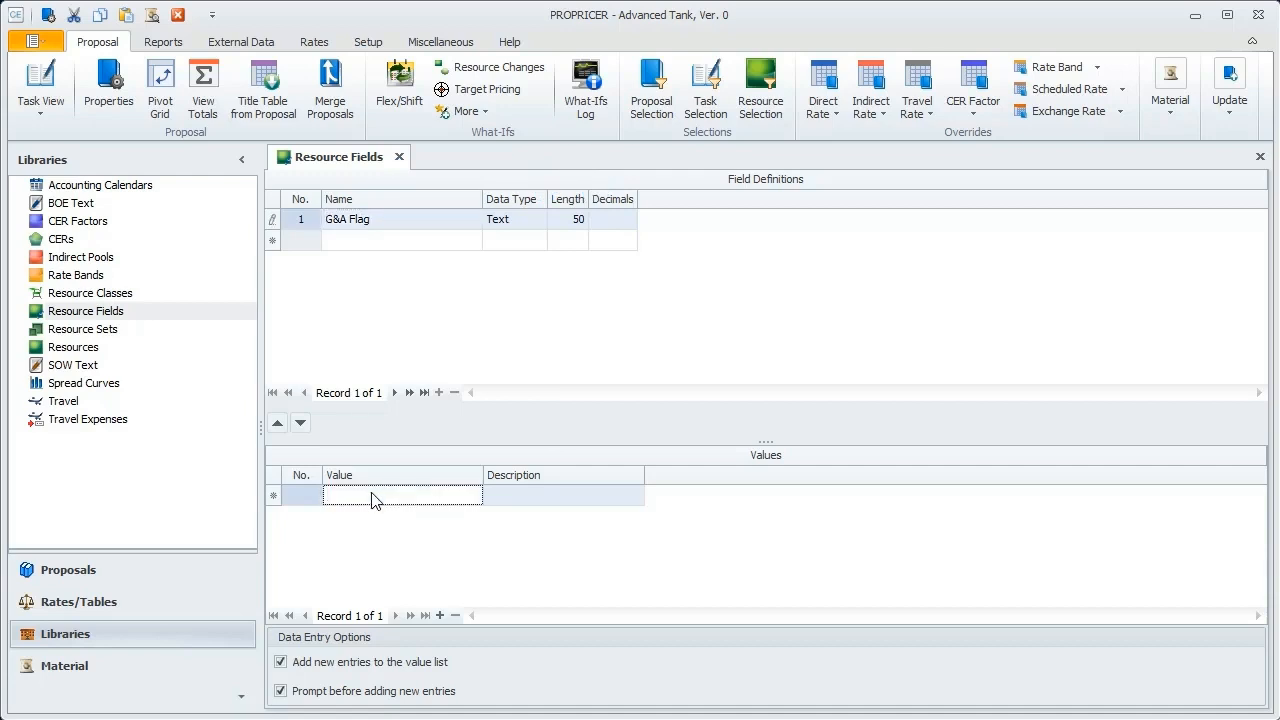
pyautogui.write('No ')
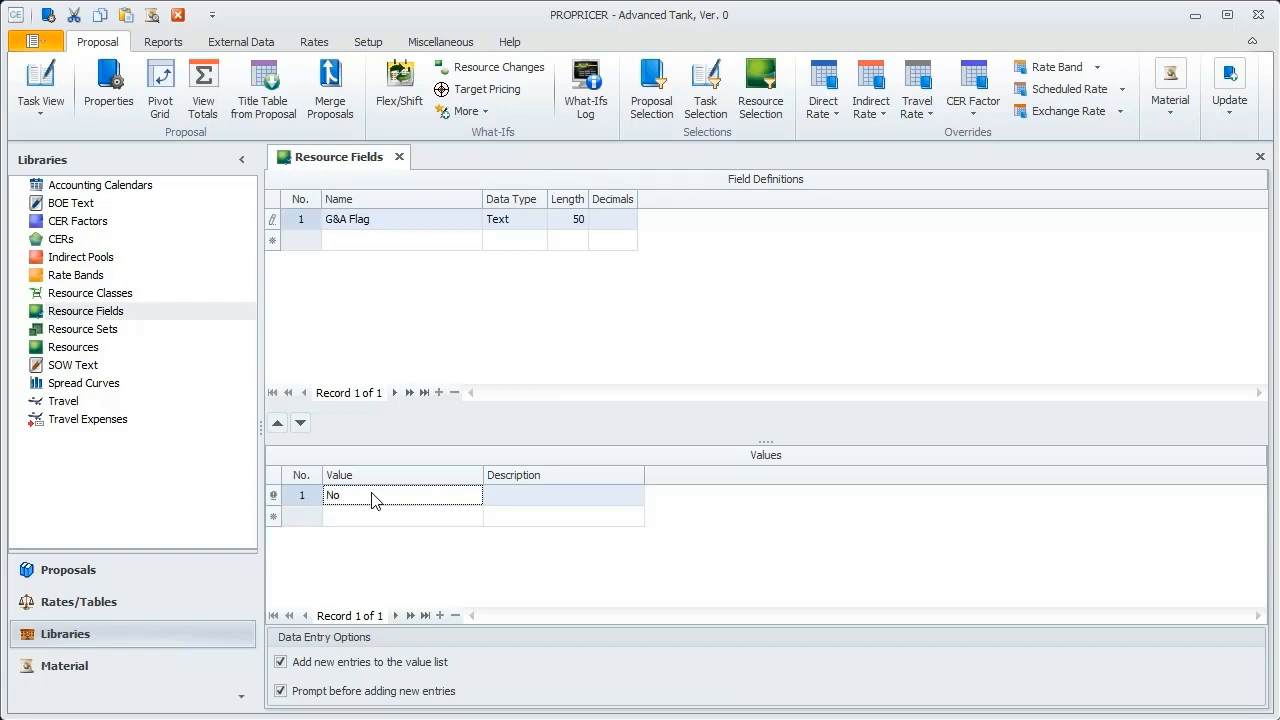
pyautogui.write('G&A')
pyautogui.click(274, 220)
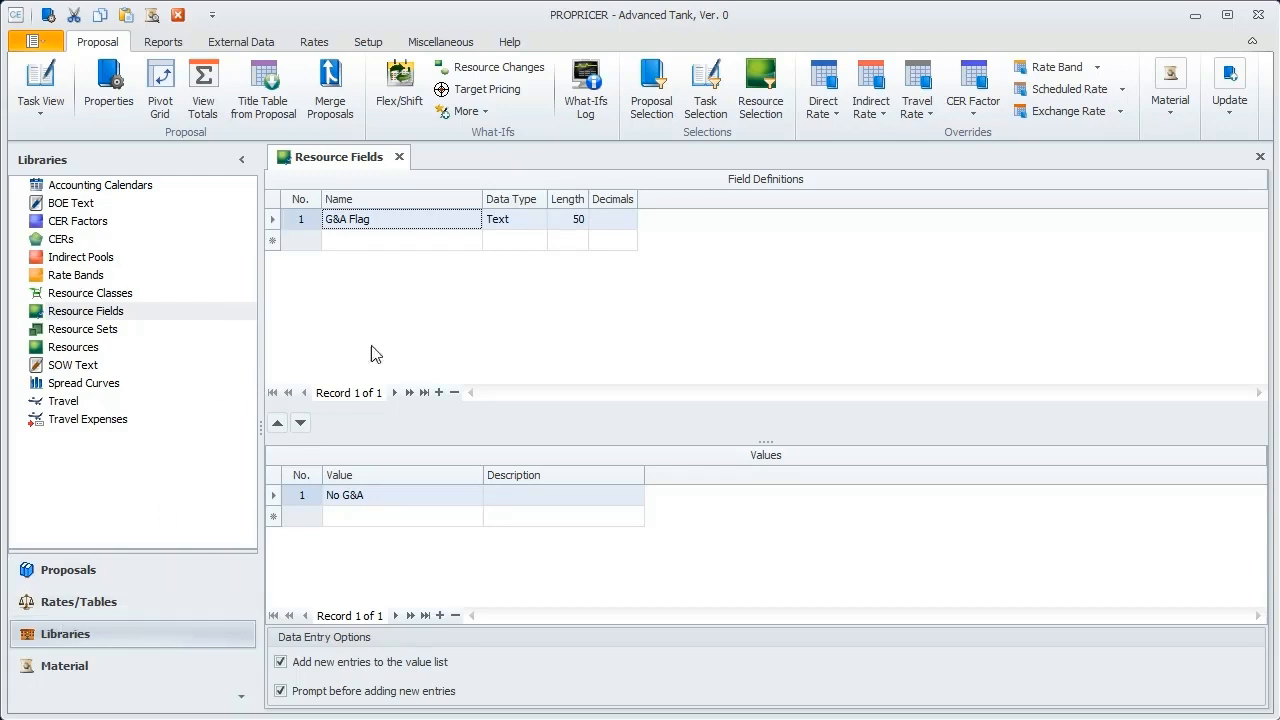
pyautogui.click(399, 157)
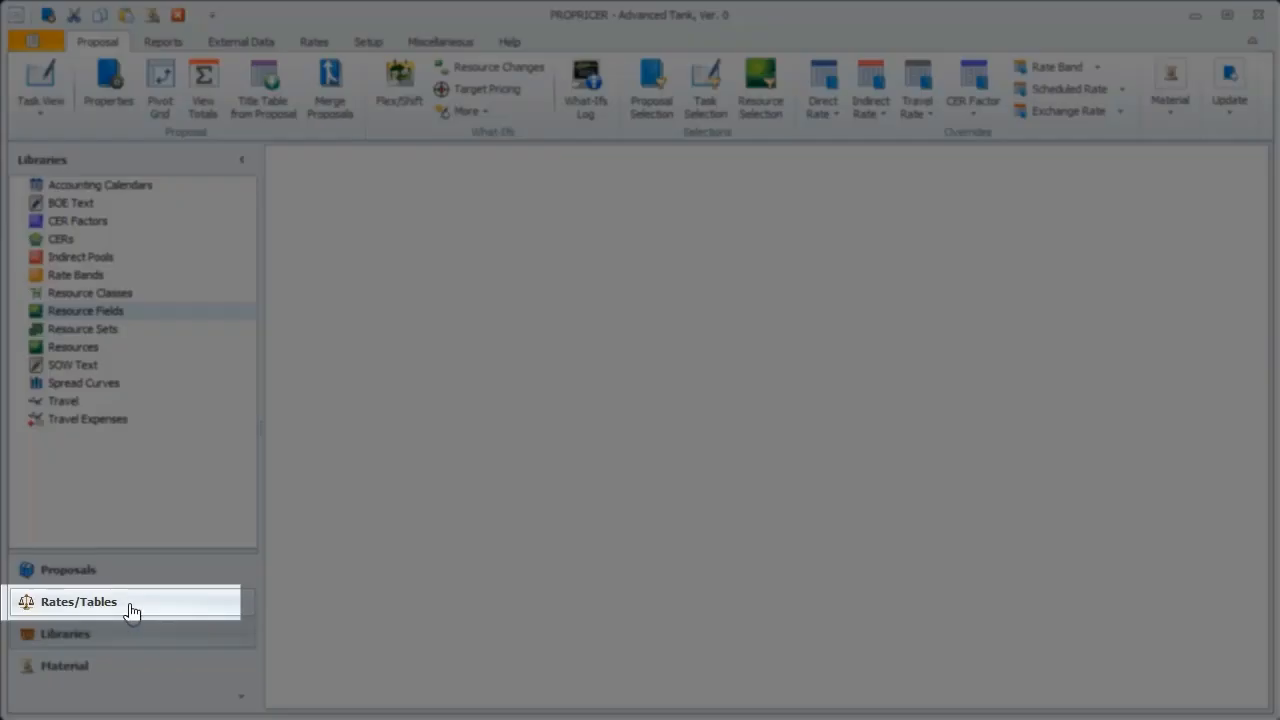
# Step: Open the Tank Algo algorithm from the rates and tables for editing
pyautogui.click(131, 605)
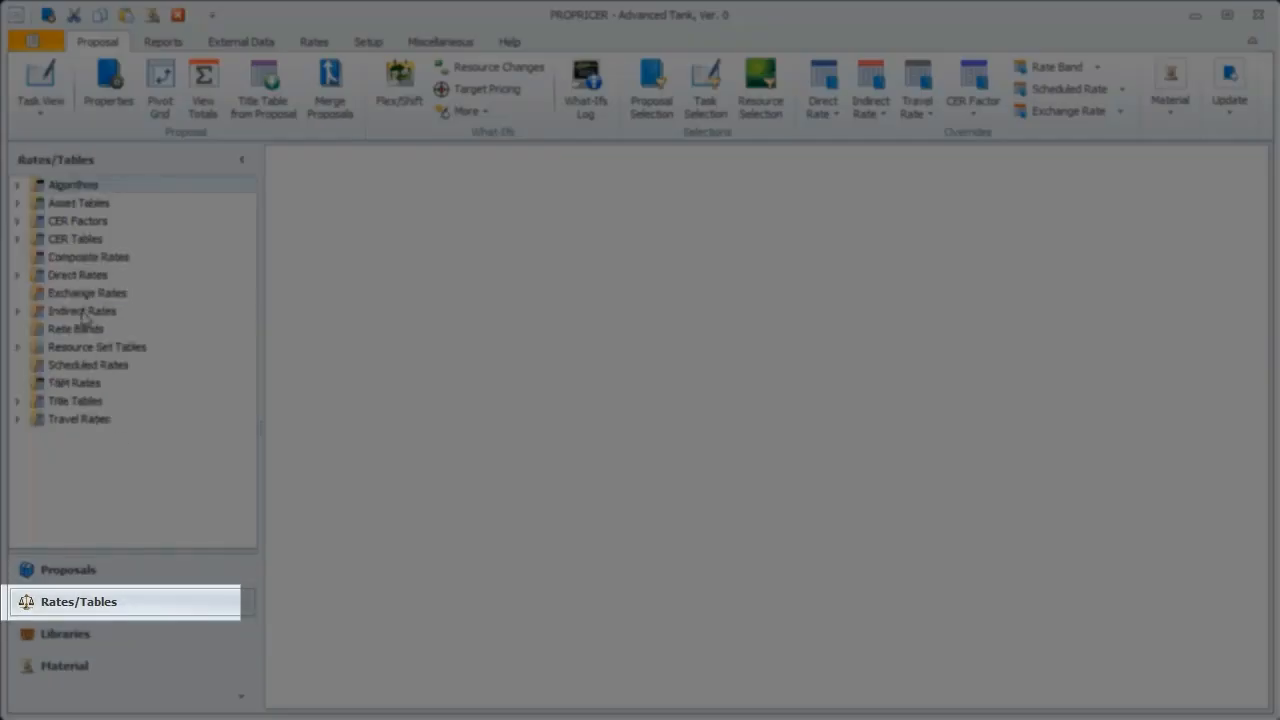
pyautogui.click(16, 186)
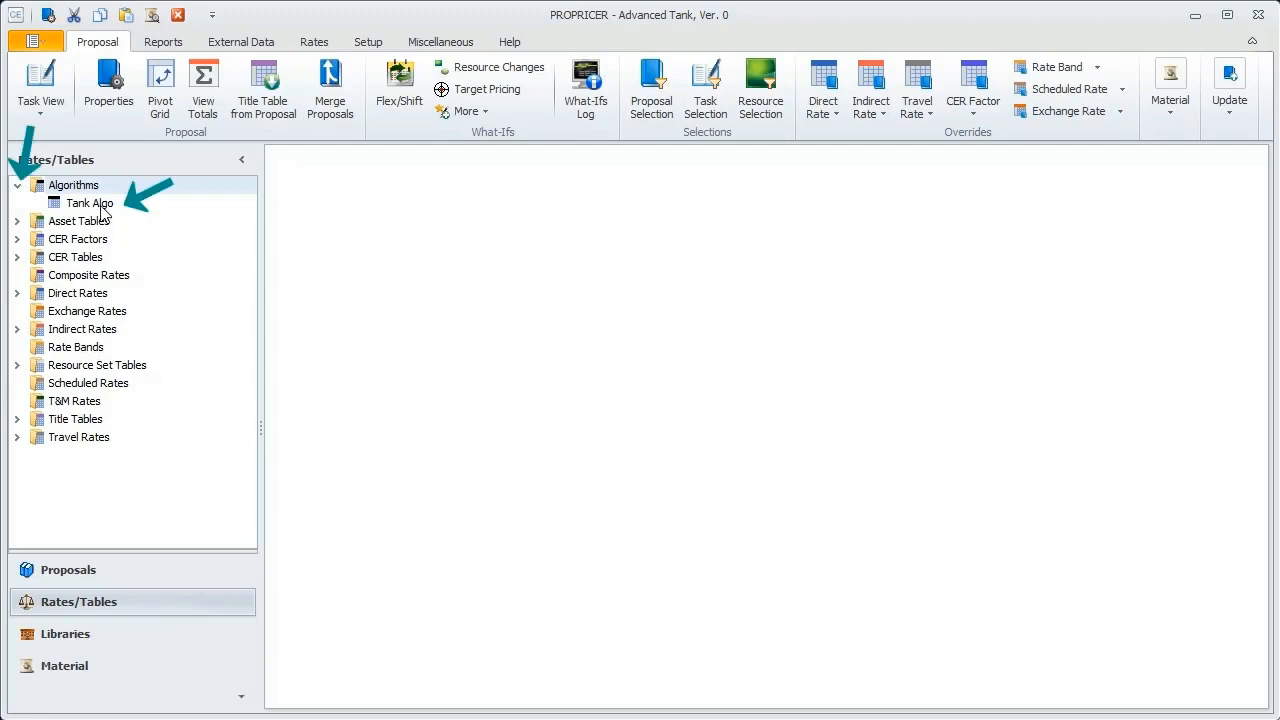
pyautogui.doubleClick(106, 206)
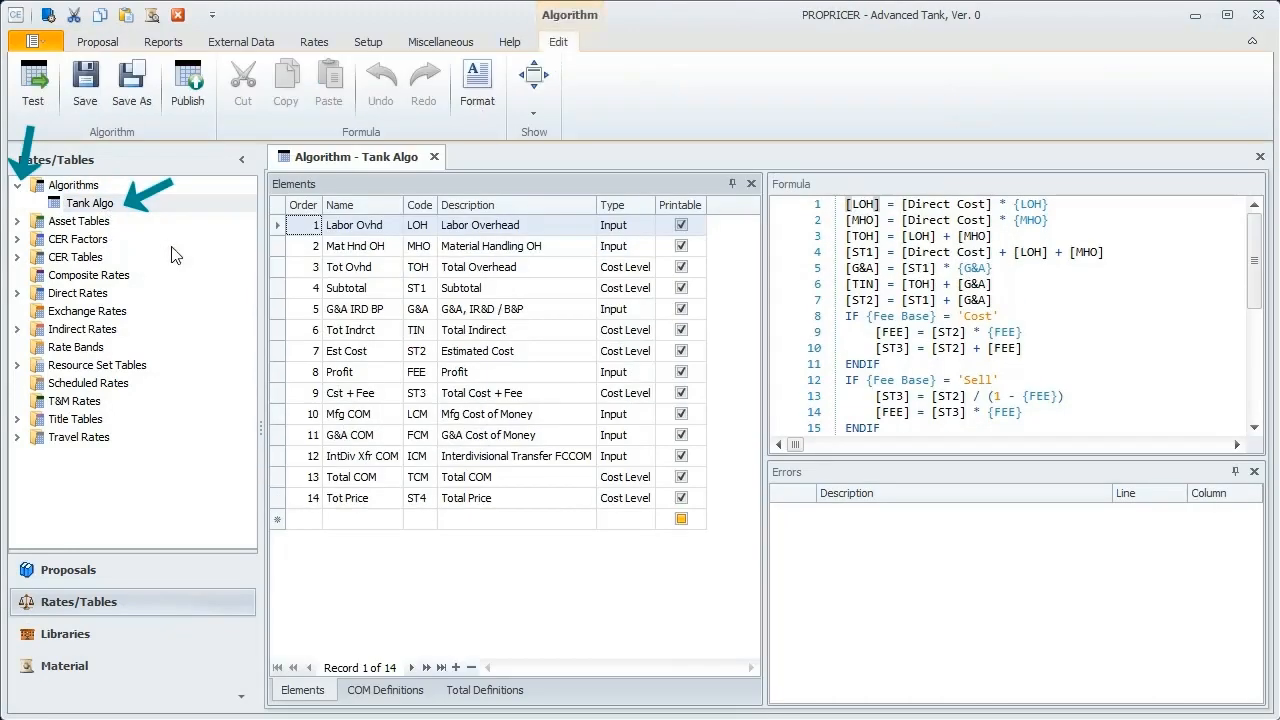
# Step: Insert a line below the [G&A] = [ST1] * {G&A} formula and begin it with IF ResourceField ()
pyautogui.click(1009, 268)
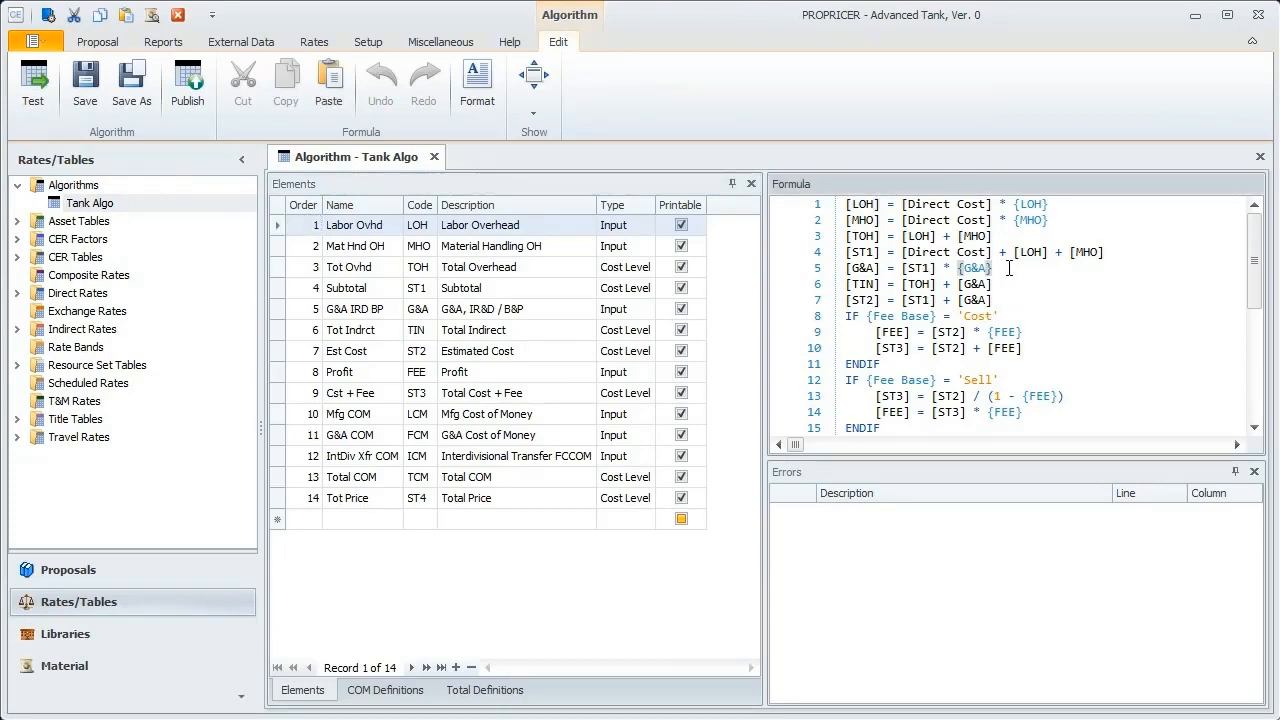
pyautogui.press('Return')
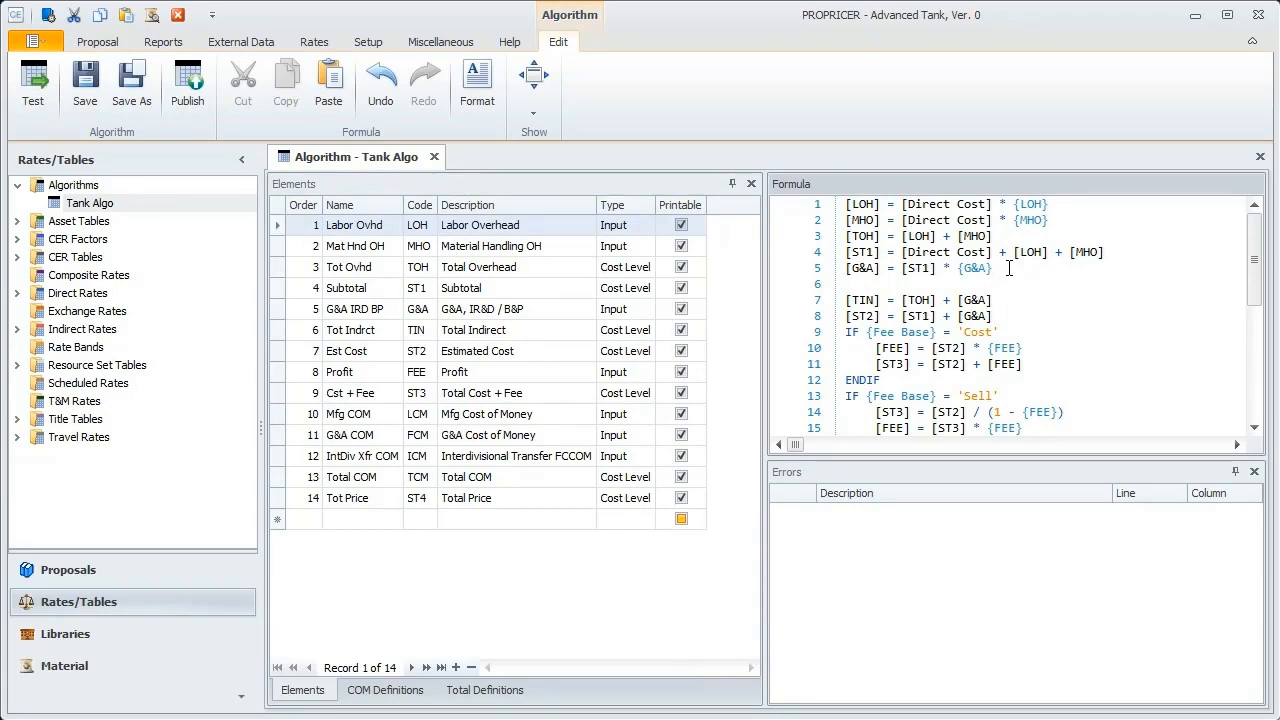
pyautogui.write('If')
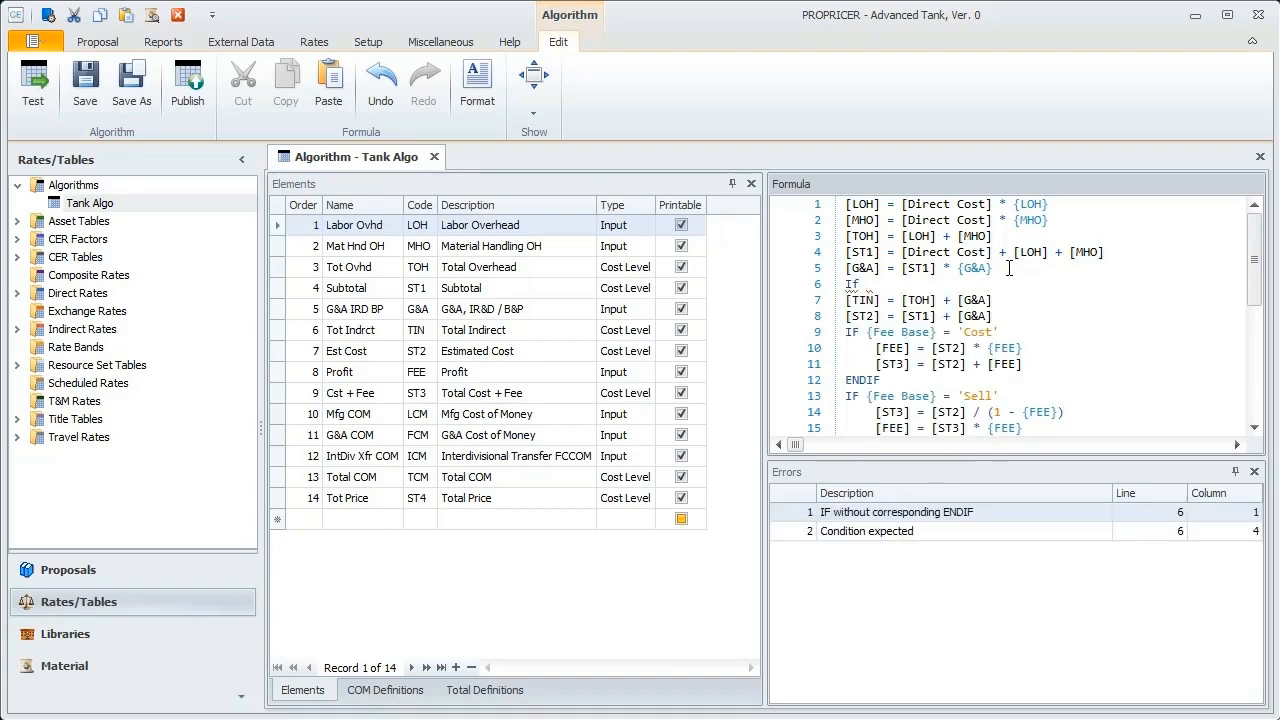
pyautogui.press('BackSpace')
pyautogui.press('BackSpace')
pyautogui.press('BackSpace')
pyautogui.write('I')
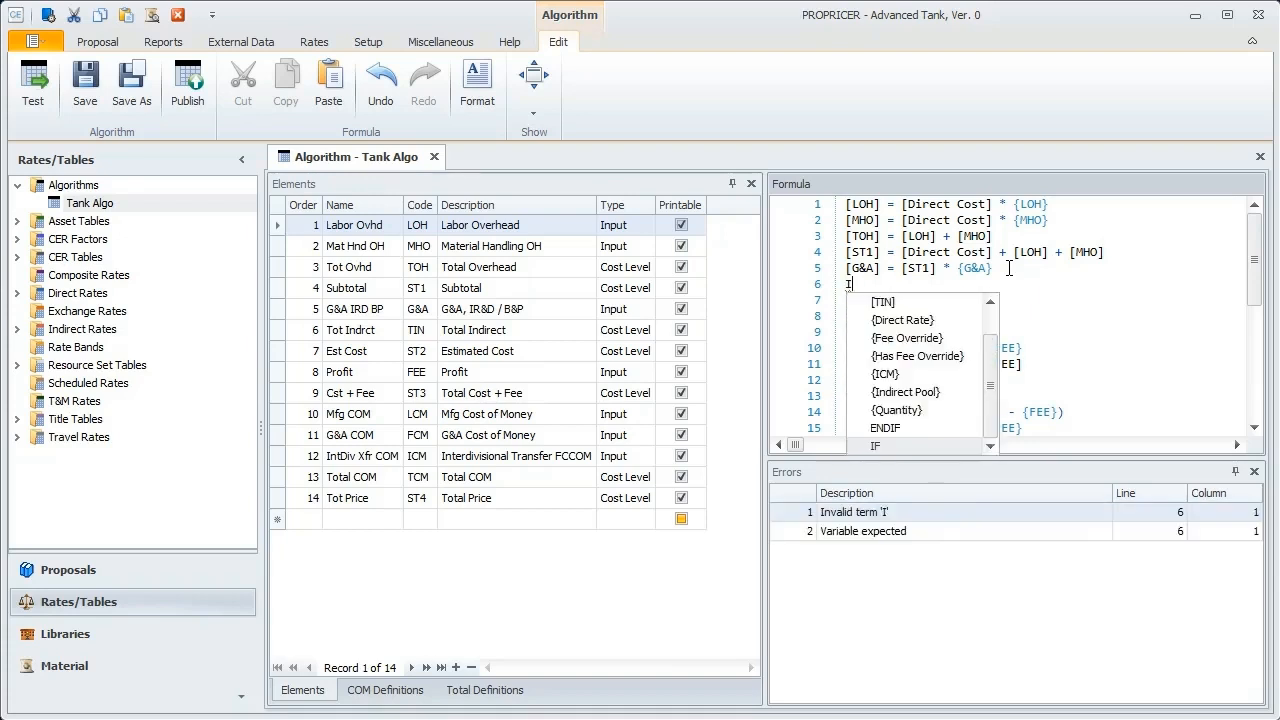
pyautogui.write('F Re')
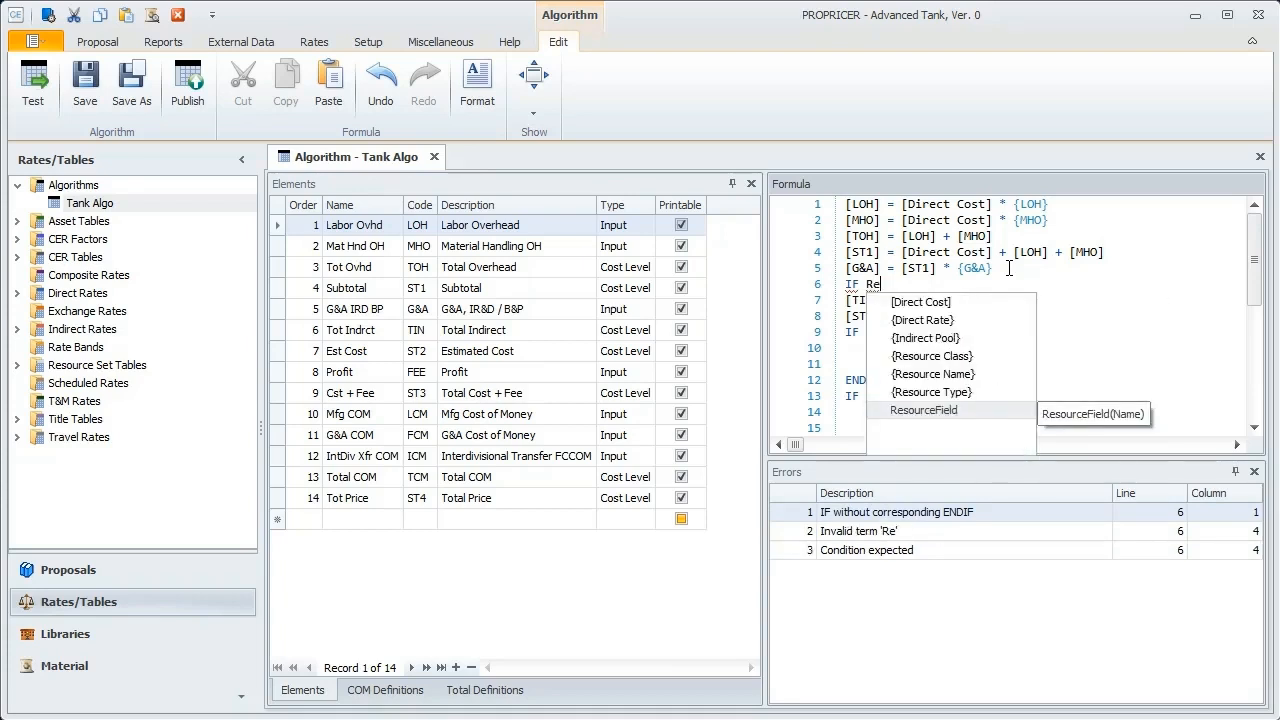
pyautogui.doubleClick(940, 411)
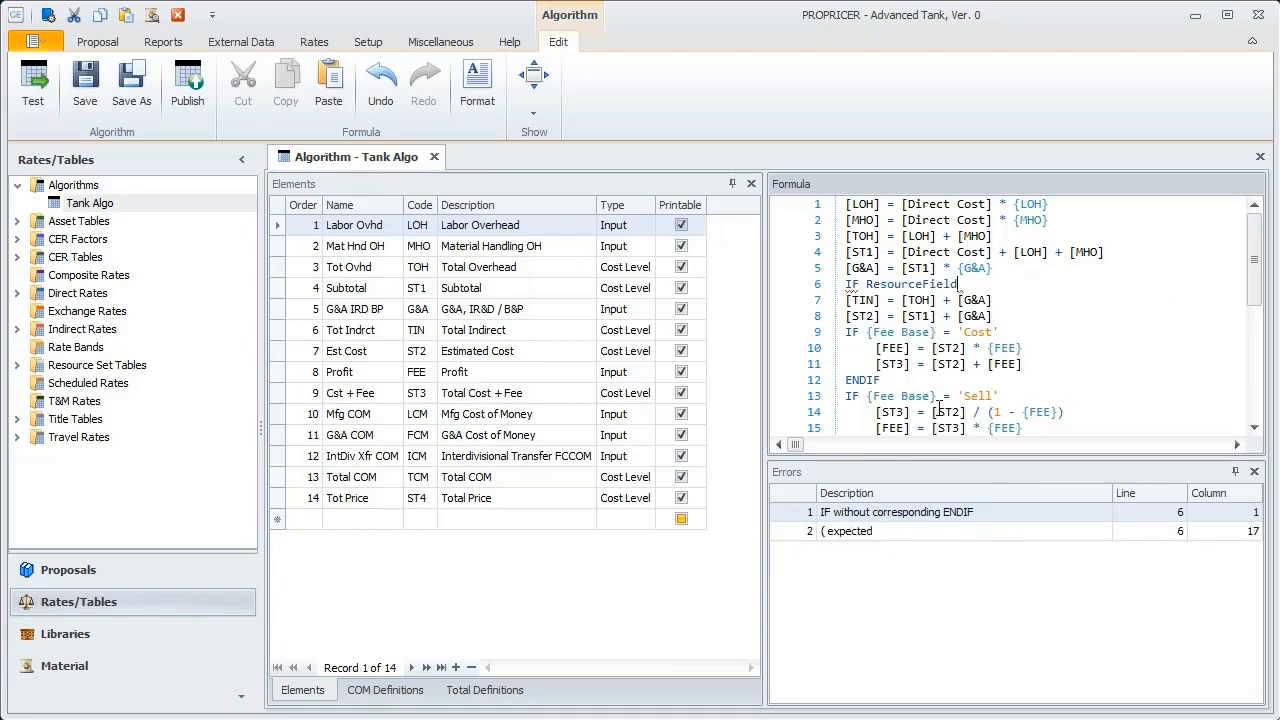
pyautogui.write('()')
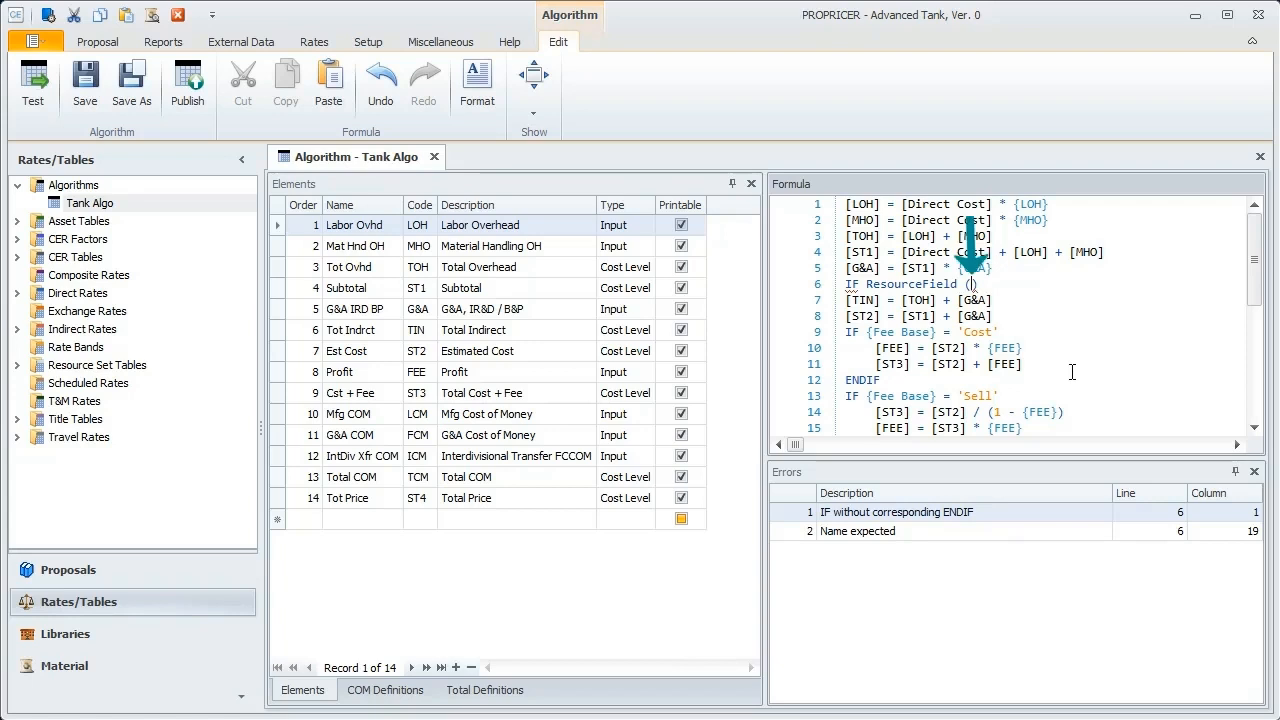
# Step: Enter 'G&A Flag' in single quotes as the field name inside the ResourceField parentheses
pyautogui.write("''")
pyautogui.write('N')
pyautogui.press('BackSpace')
pyautogui.write('G&')
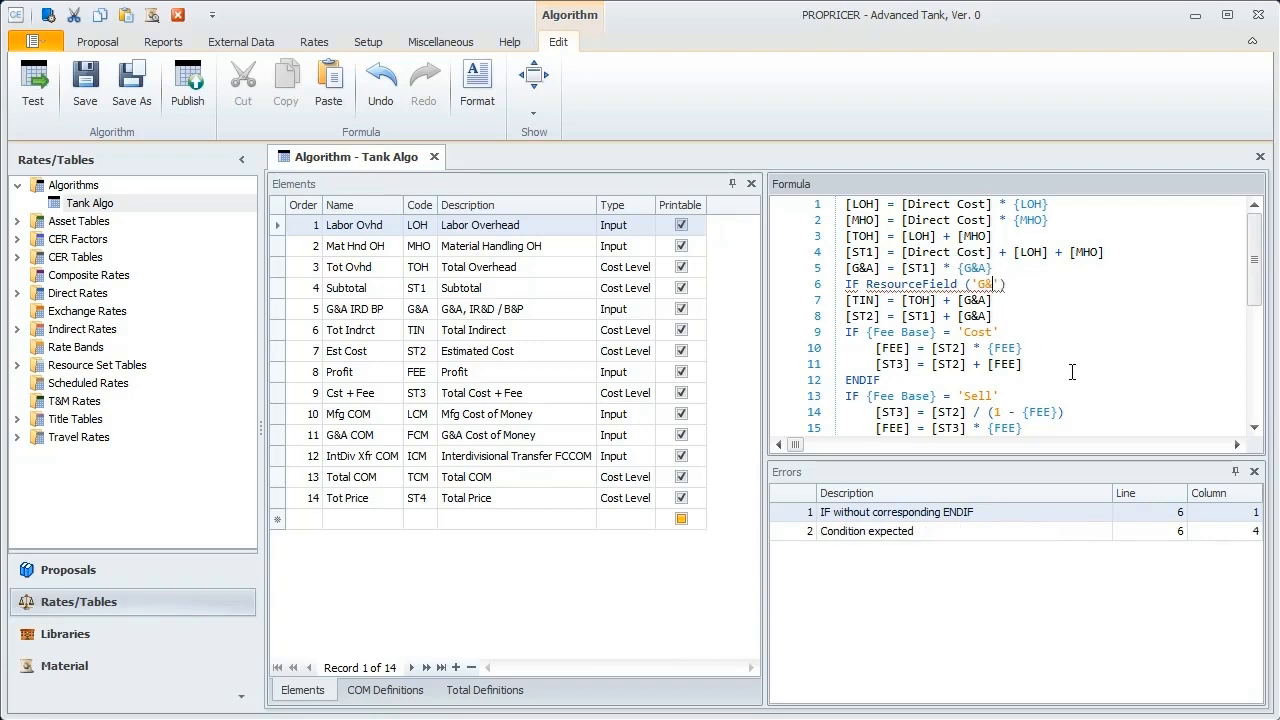
pyautogui.write('A Flag')
# Step: Complete the IF condition by comparing the resource field with = 'No G&A'
pyautogui.click(1066, 286)
pyautogui.write("= ''")
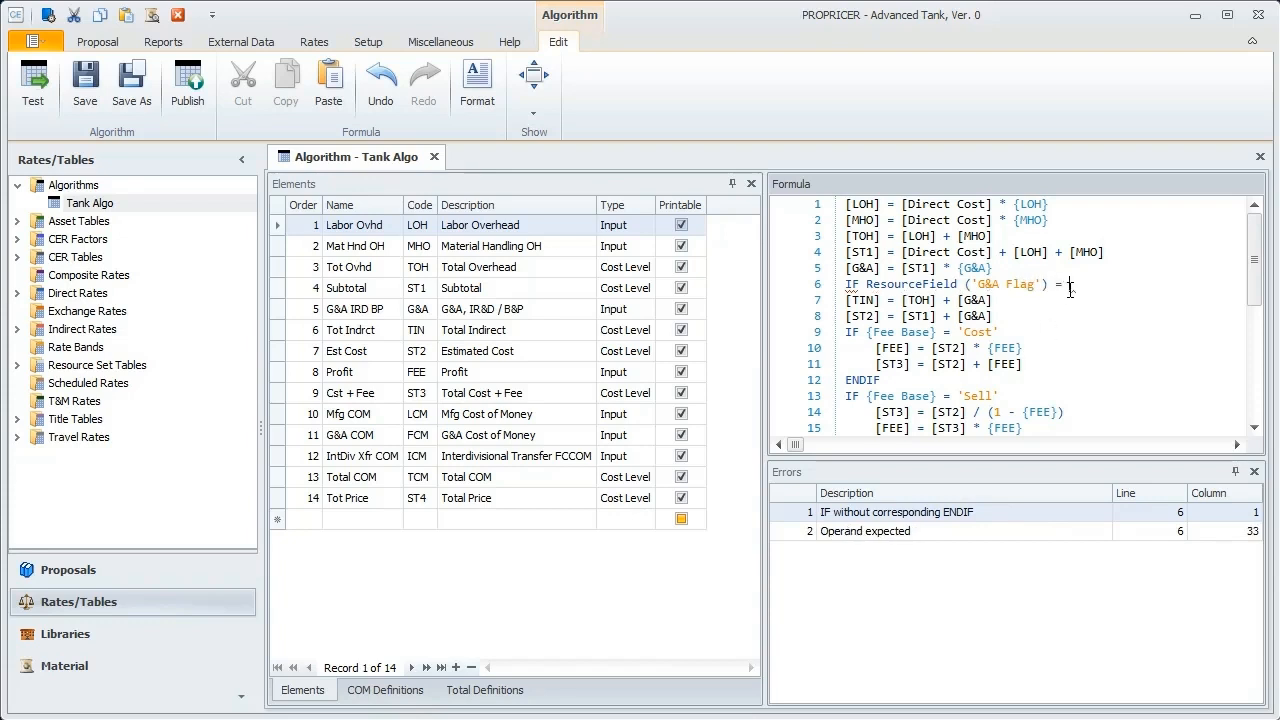
pyautogui.write('No')
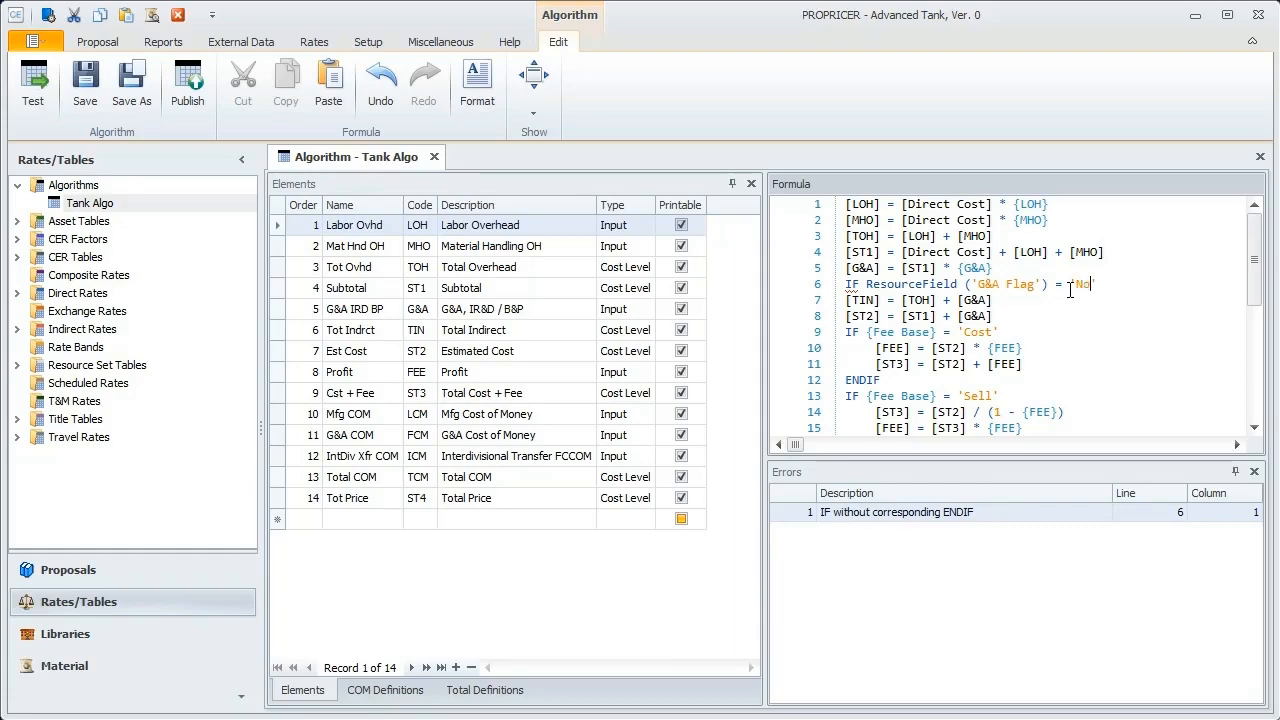
pyautogui.write(' G&A')
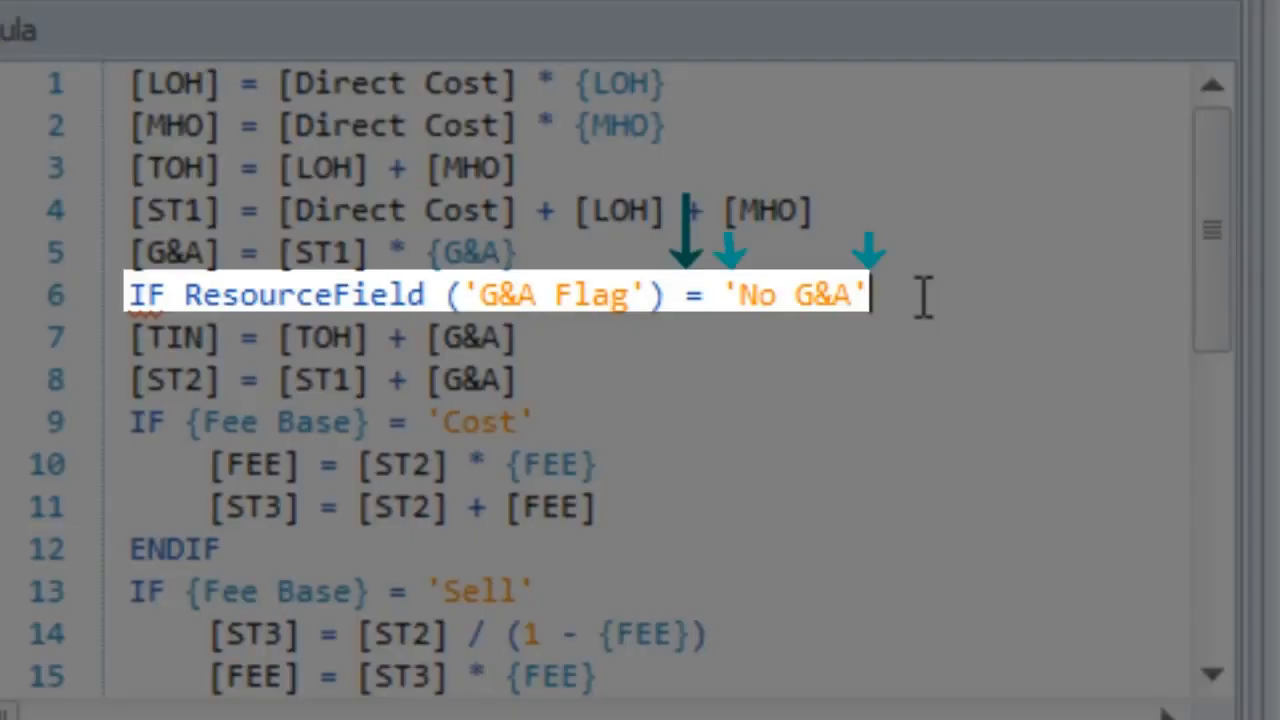
# Step: Set [G&A] = 0 on the line under the condition and close the block with ENDIF
pyautogui.press('Return')
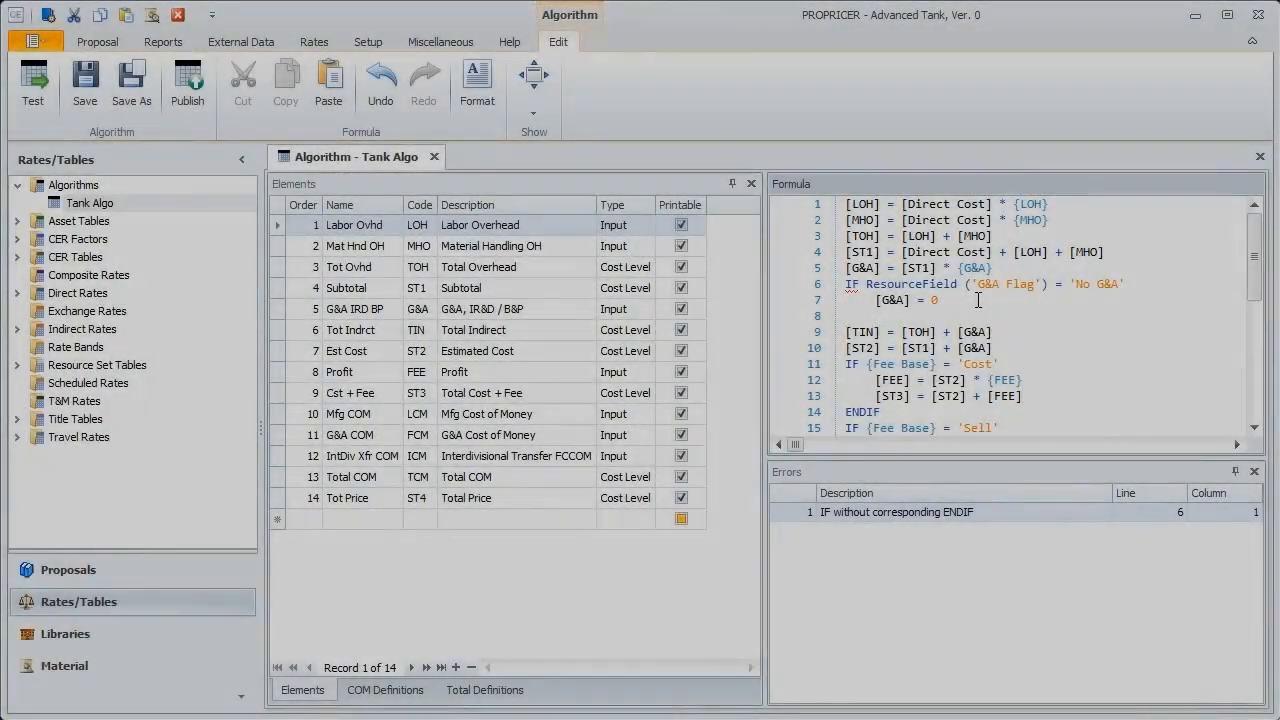
pyautogui.write('ENDIF')
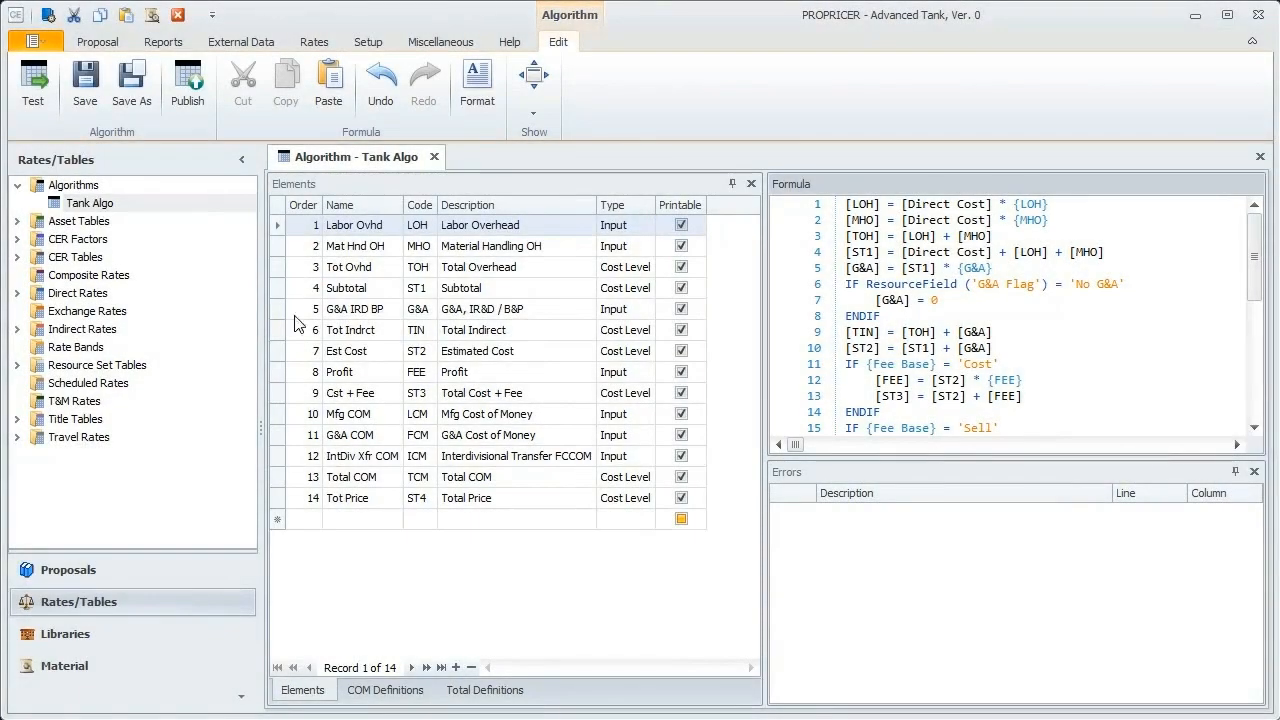
# Step: Publish the edited algorithm under the name Tank Algo and decline viewing the change log
pyautogui.click(199, 100)
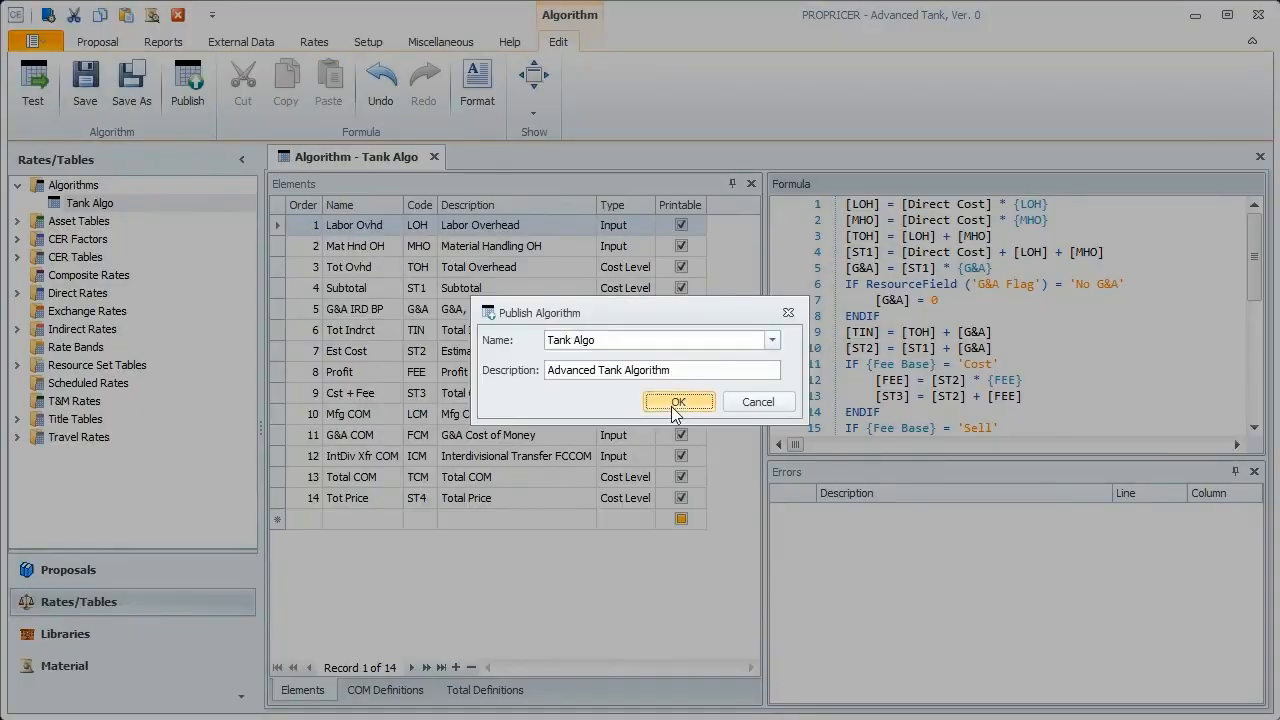
pyautogui.click(678, 403)
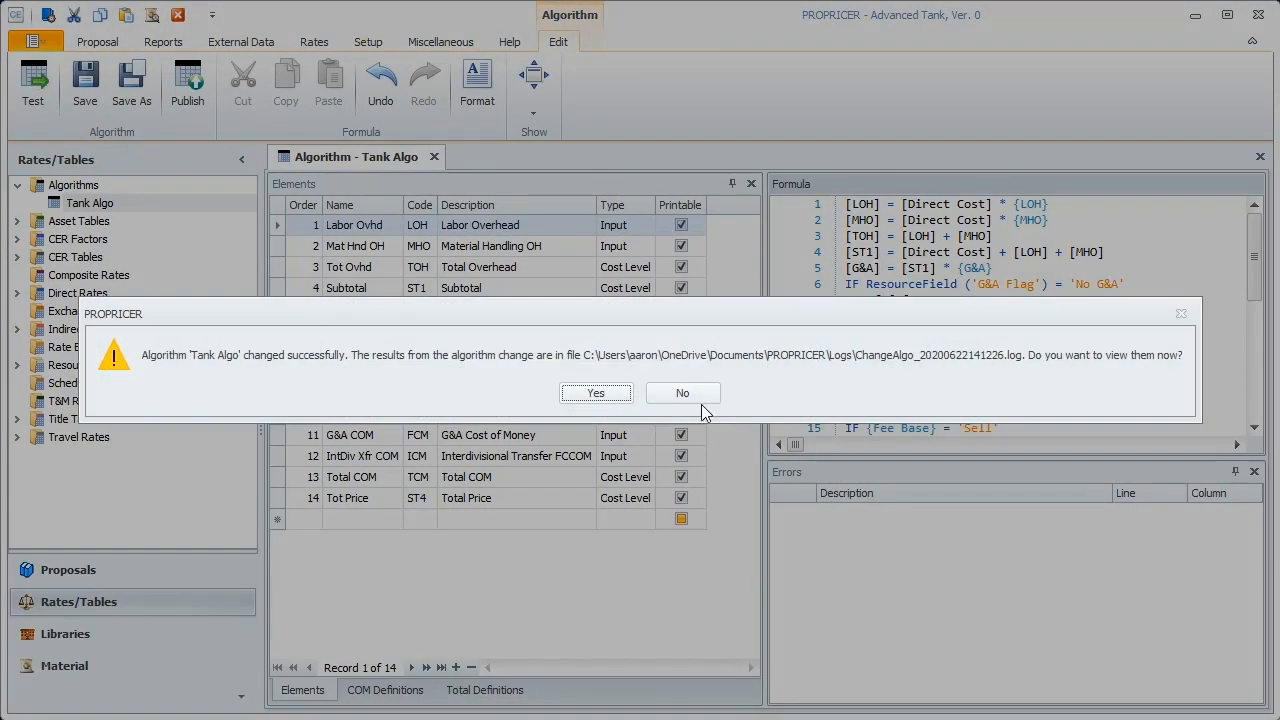
pyautogui.click(701, 400)
# Step: Open the Advanced Tank, Ver. 0 proposal's task view and select task TANK 004 01, Prototype Destructive Test
pyautogui.click(64, 571)
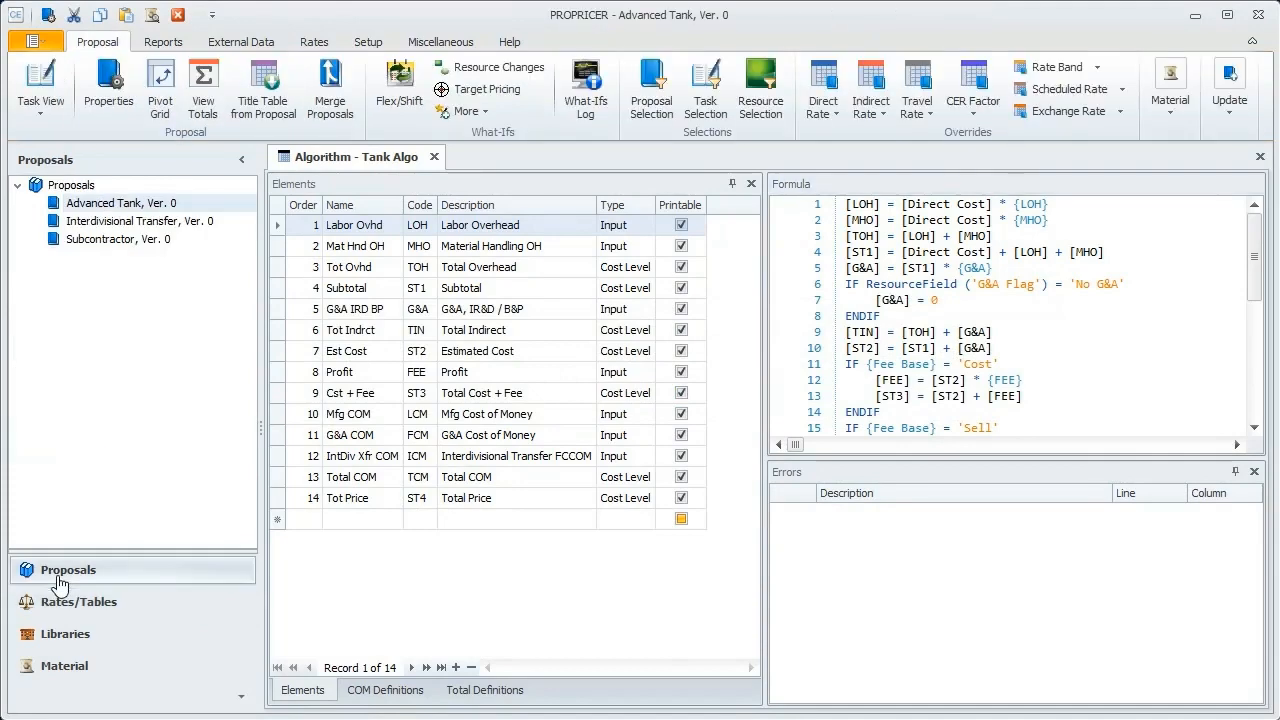
pyautogui.doubleClick(112, 207)
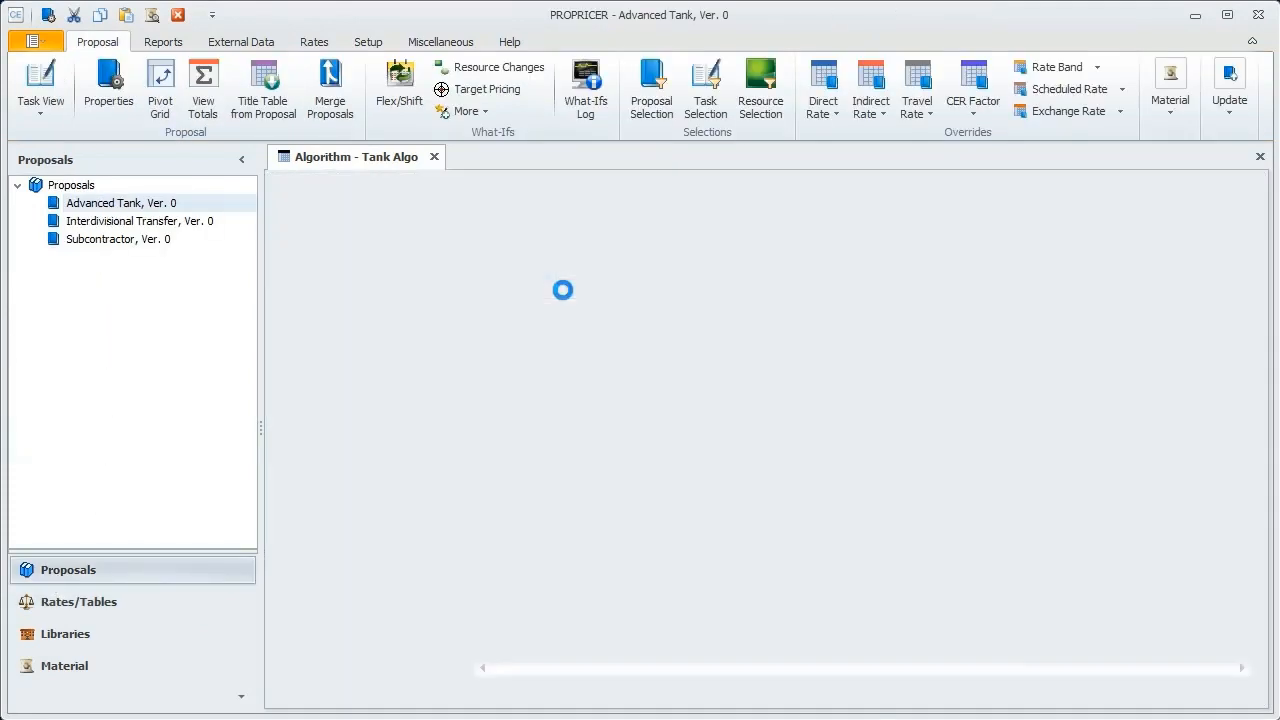
pyautogui.scroll(-1, 362, 350)
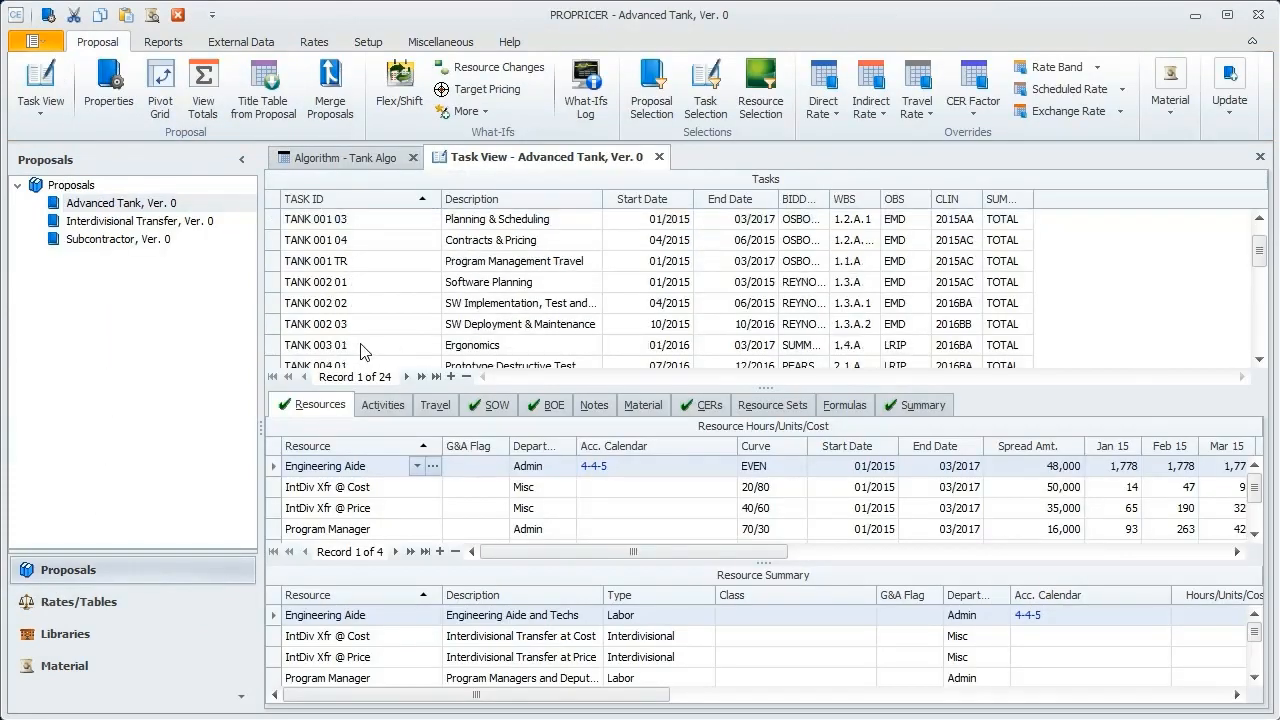
pyautogui.scroll(-1, 352, 258)
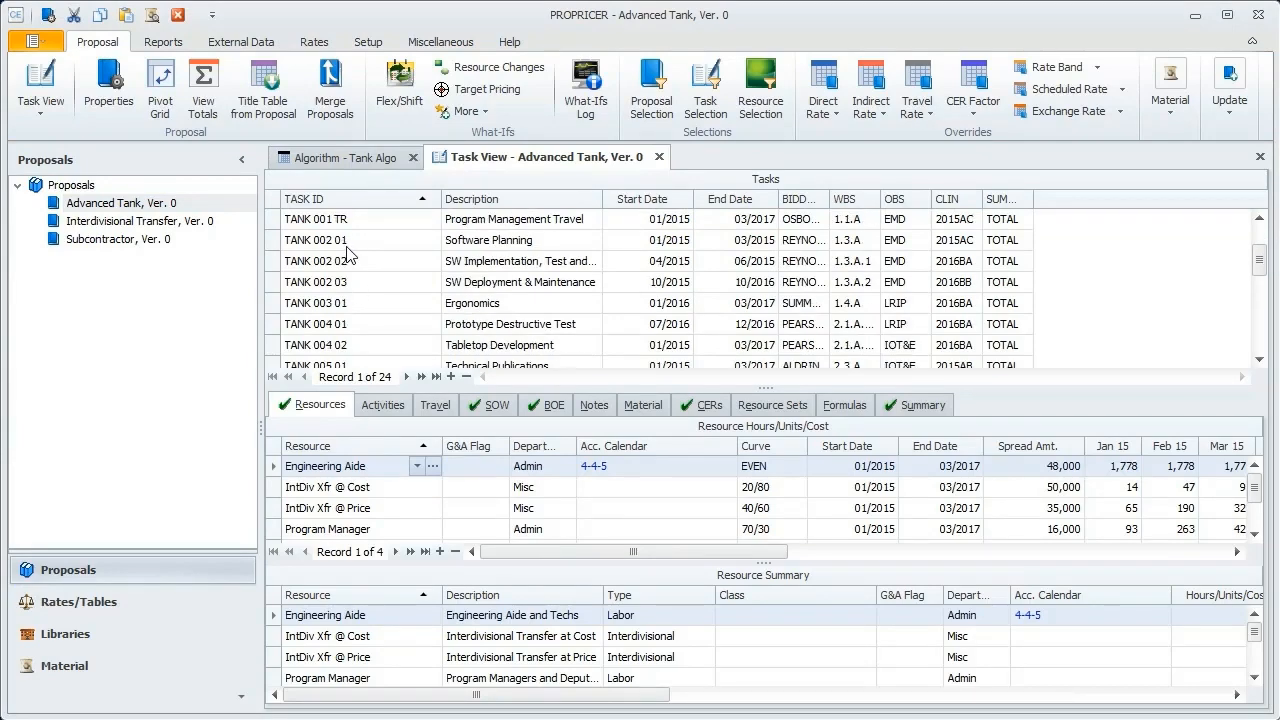
pyautogui.click(352, 324)
# Step: Set the Raw Materials resource's G&A Flag to No G&A, with its G&A IRD BP summary cost in view, and save the row
pyautogui.scroll(-1, 385, 488)
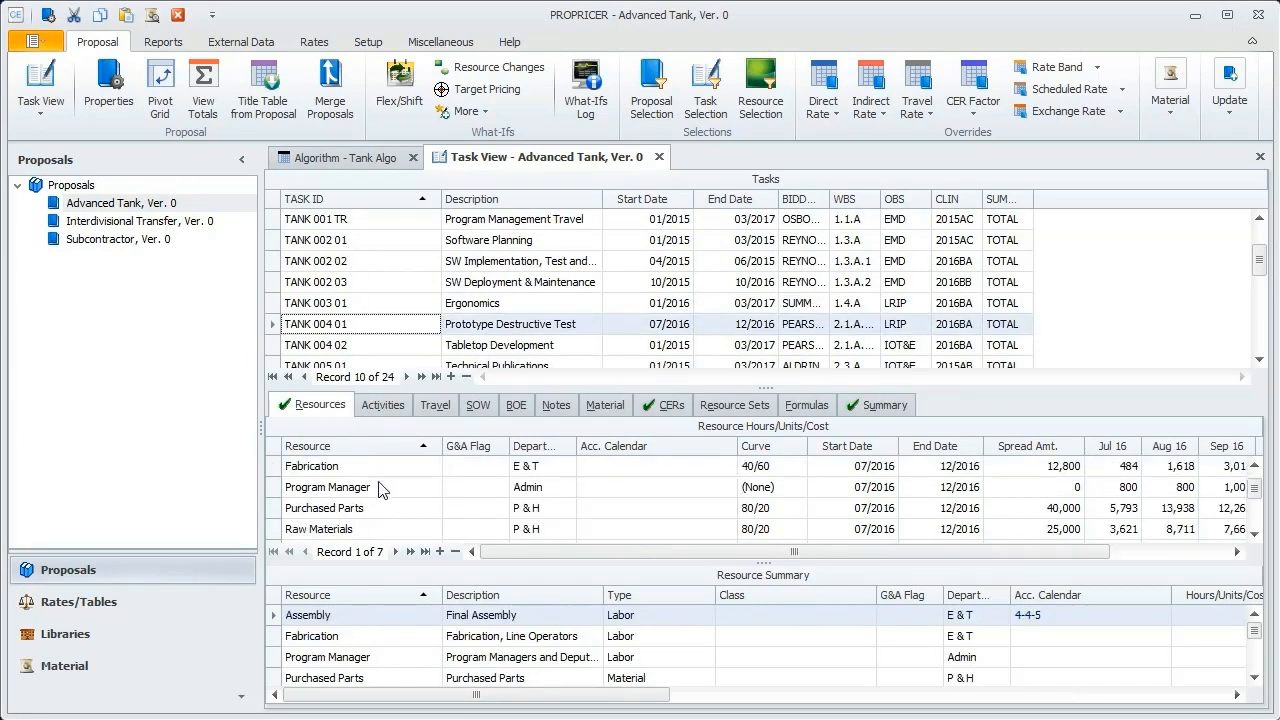
pyautogui.click(312, 530)
pyautogui.moveTo(666, 694); pyautogui.dragTo(1014, 716)
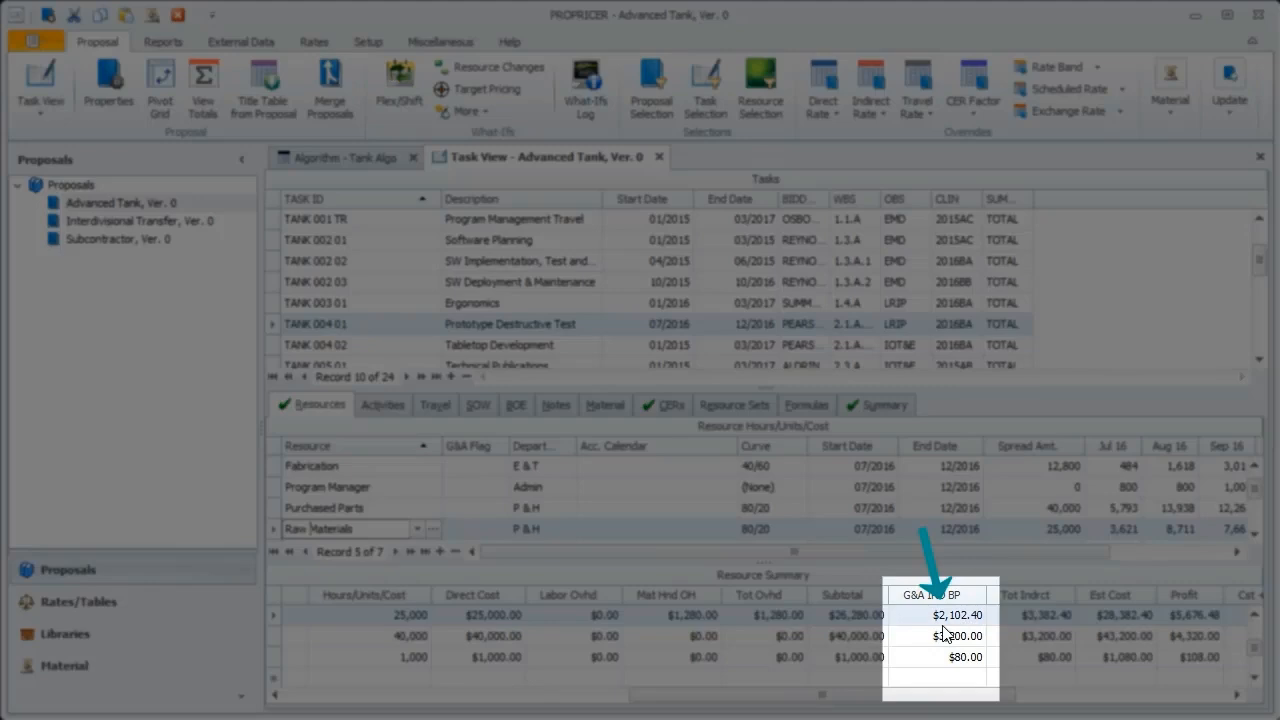
pyautogui.click(503, 535)
pyautogui.click(500, 530)
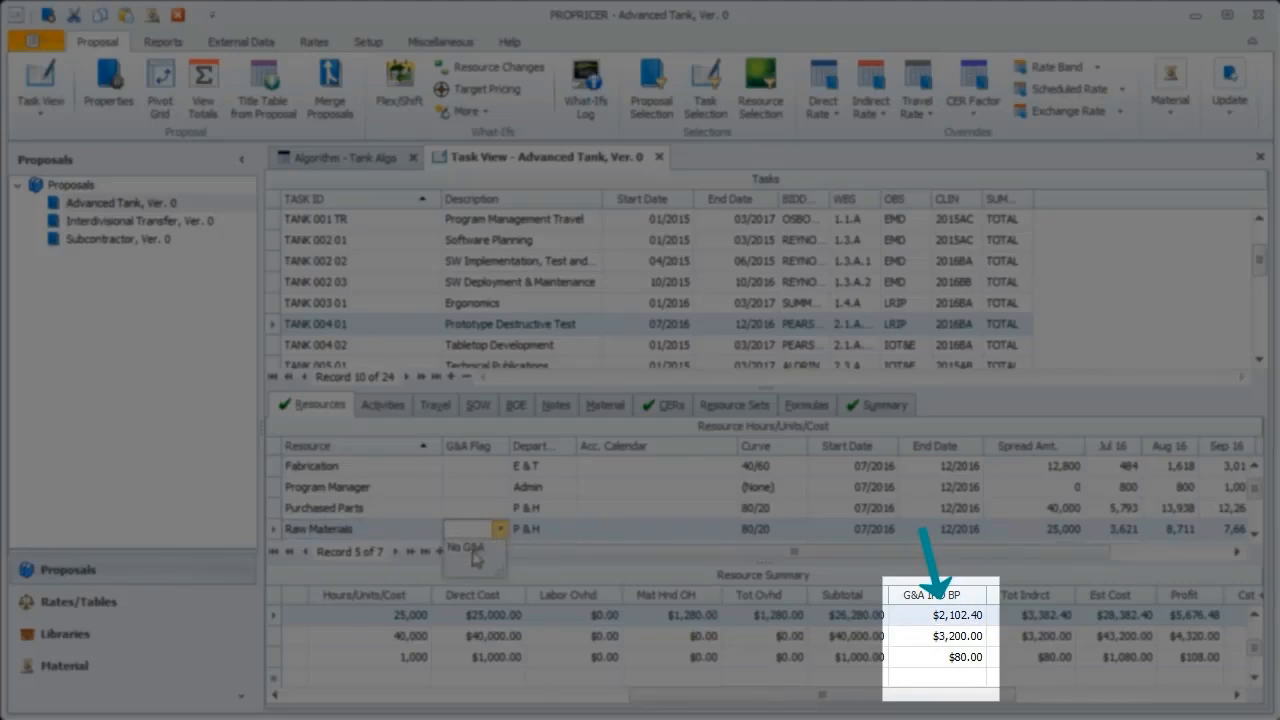
pyautogui.click(475, 556)
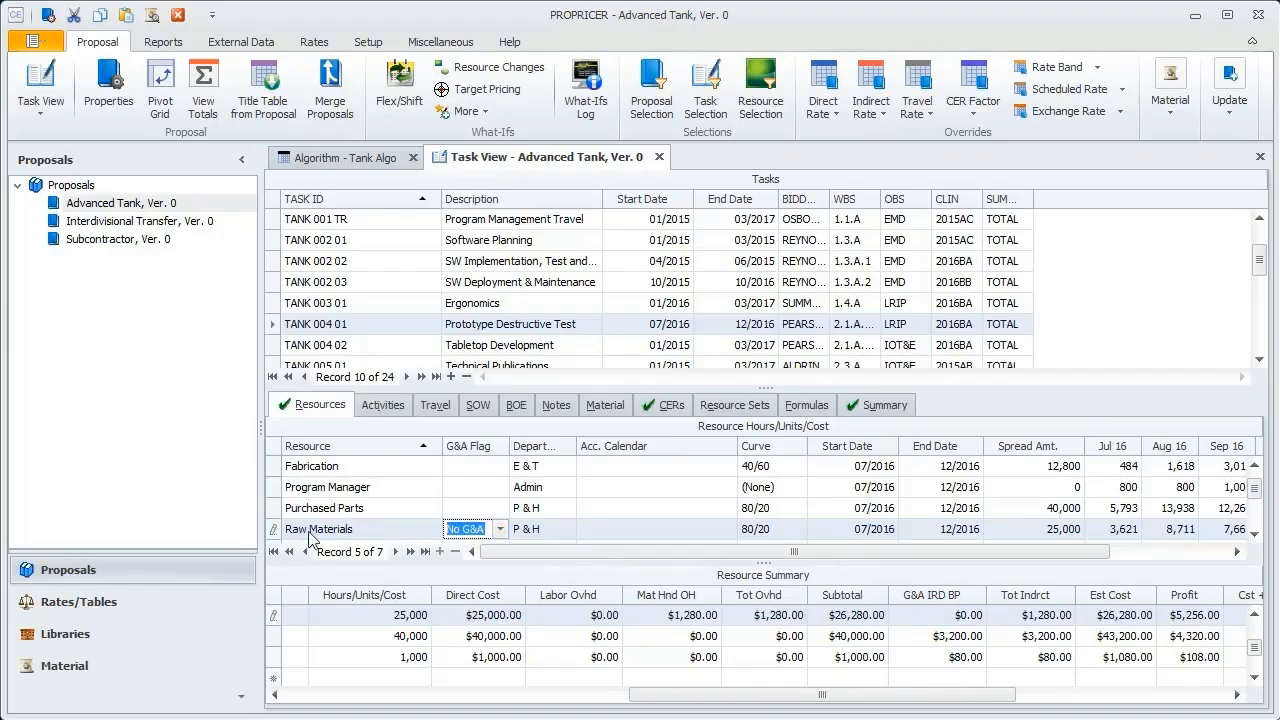
pyautogui.click(274, 530)
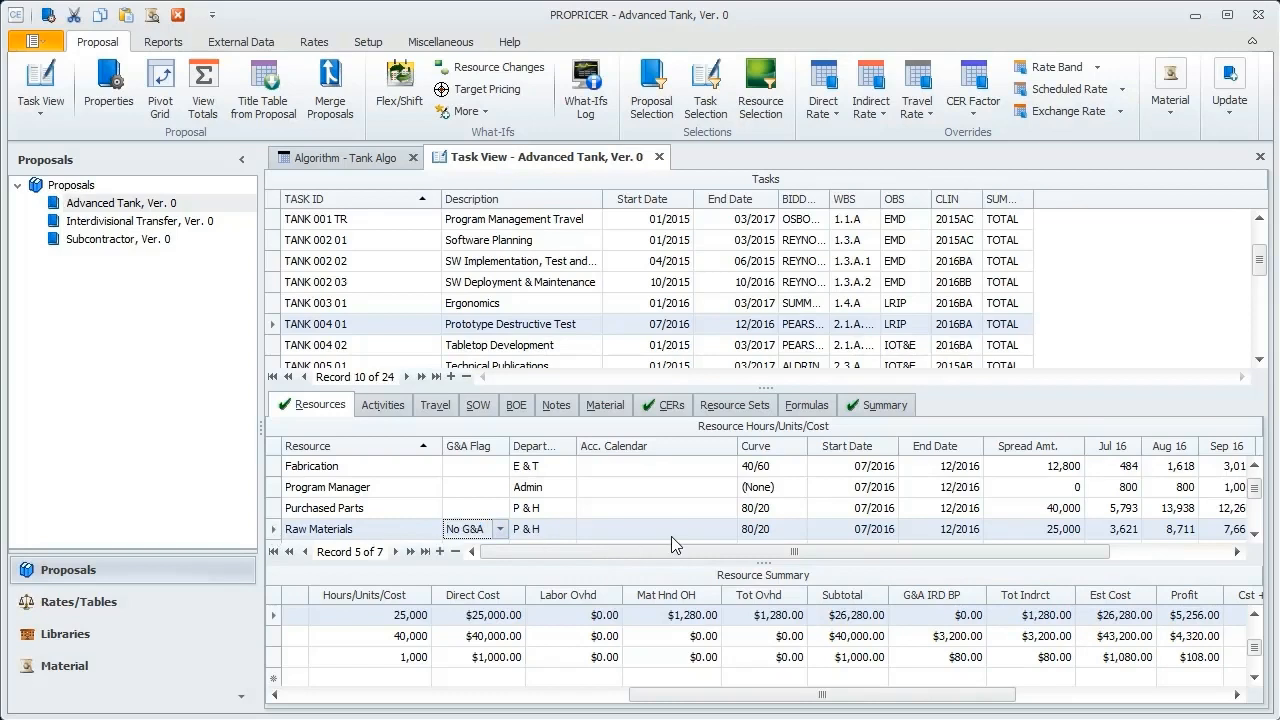